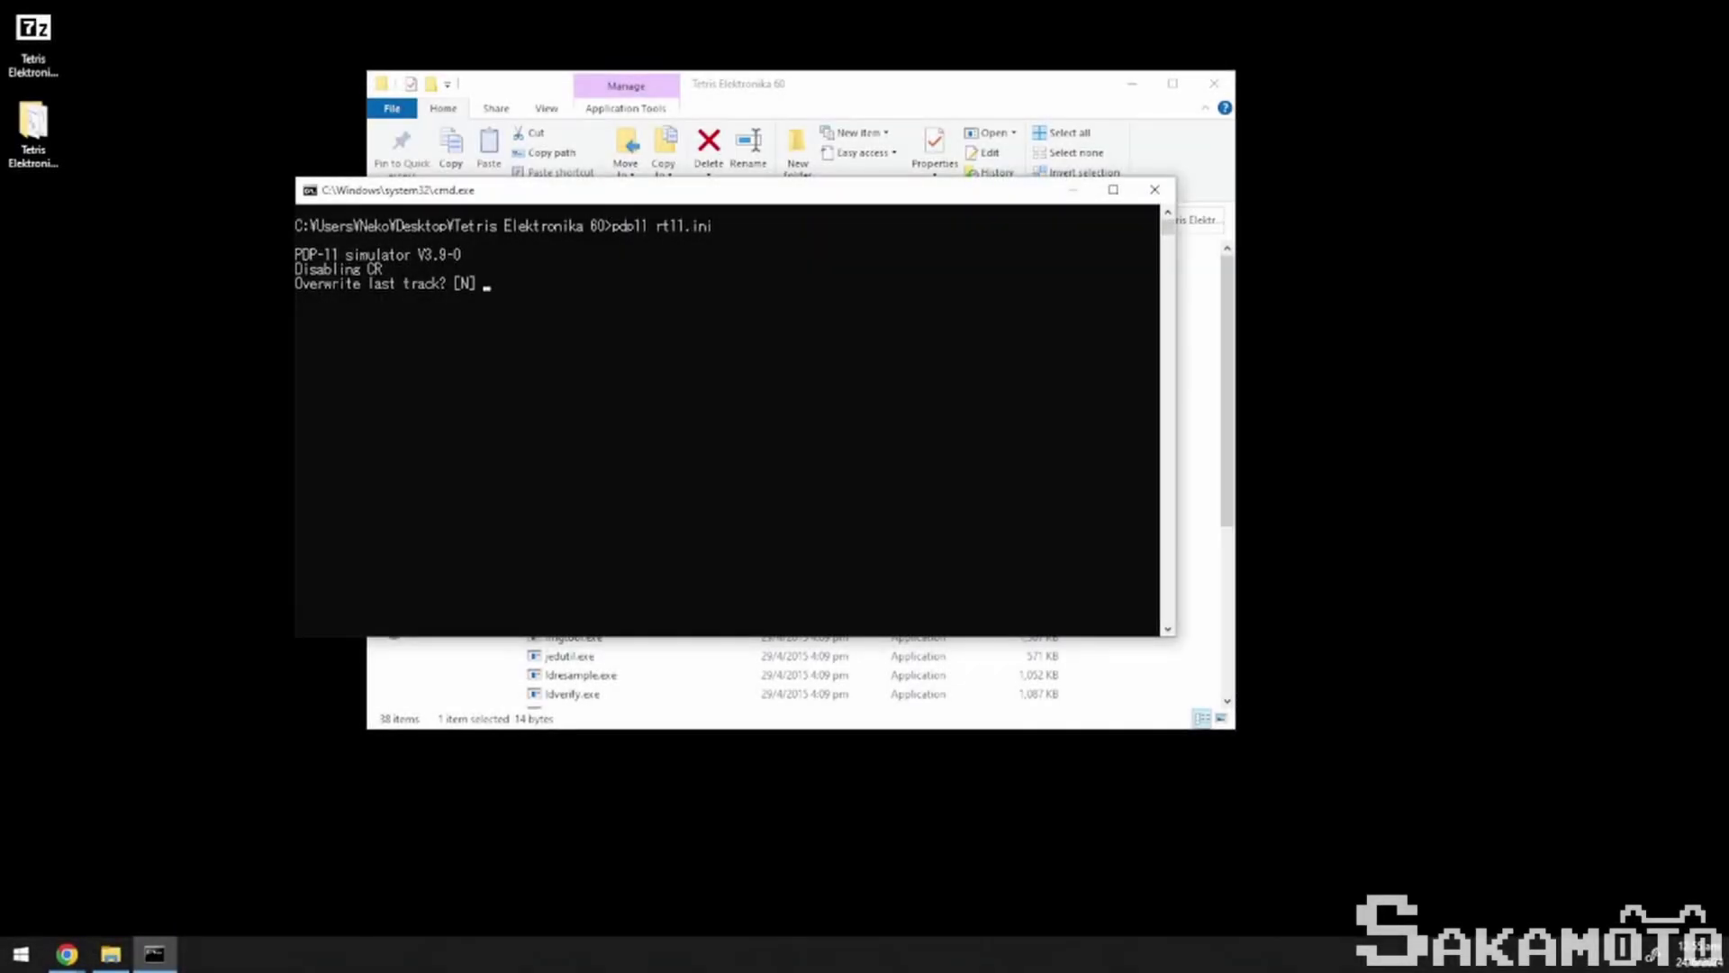
Accept the overwrite prompt and run DL1:TETRIS at the RT-11 prompt.
key("Return")
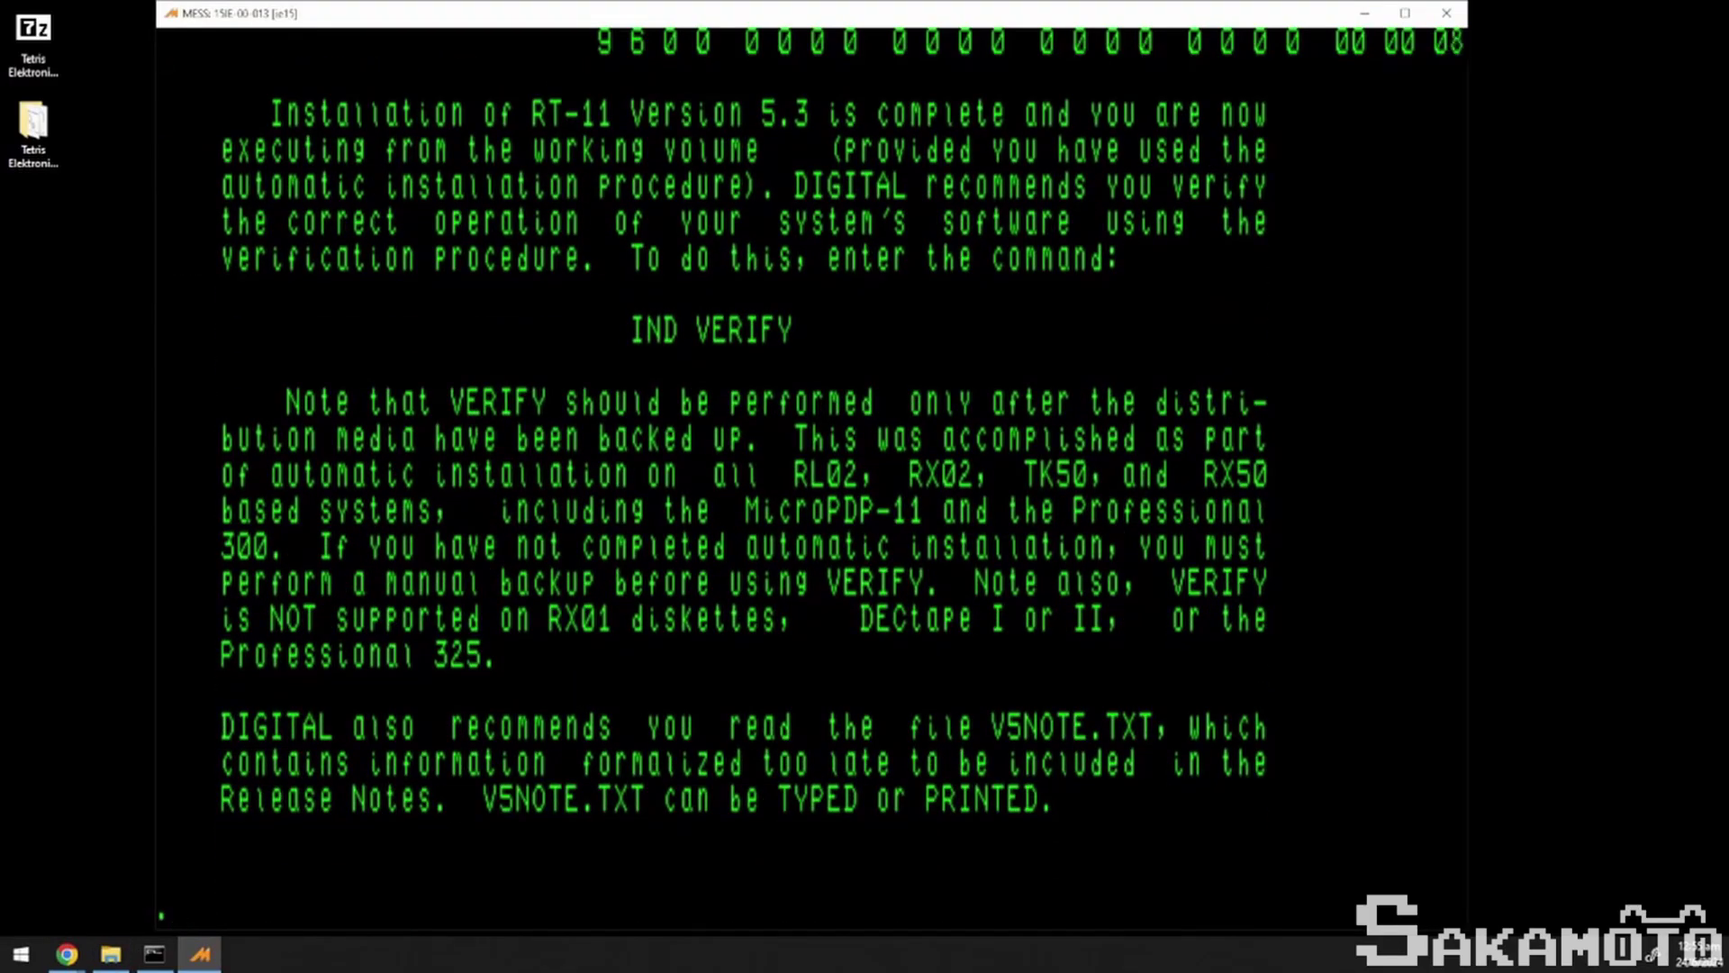
type("RUN DL1")
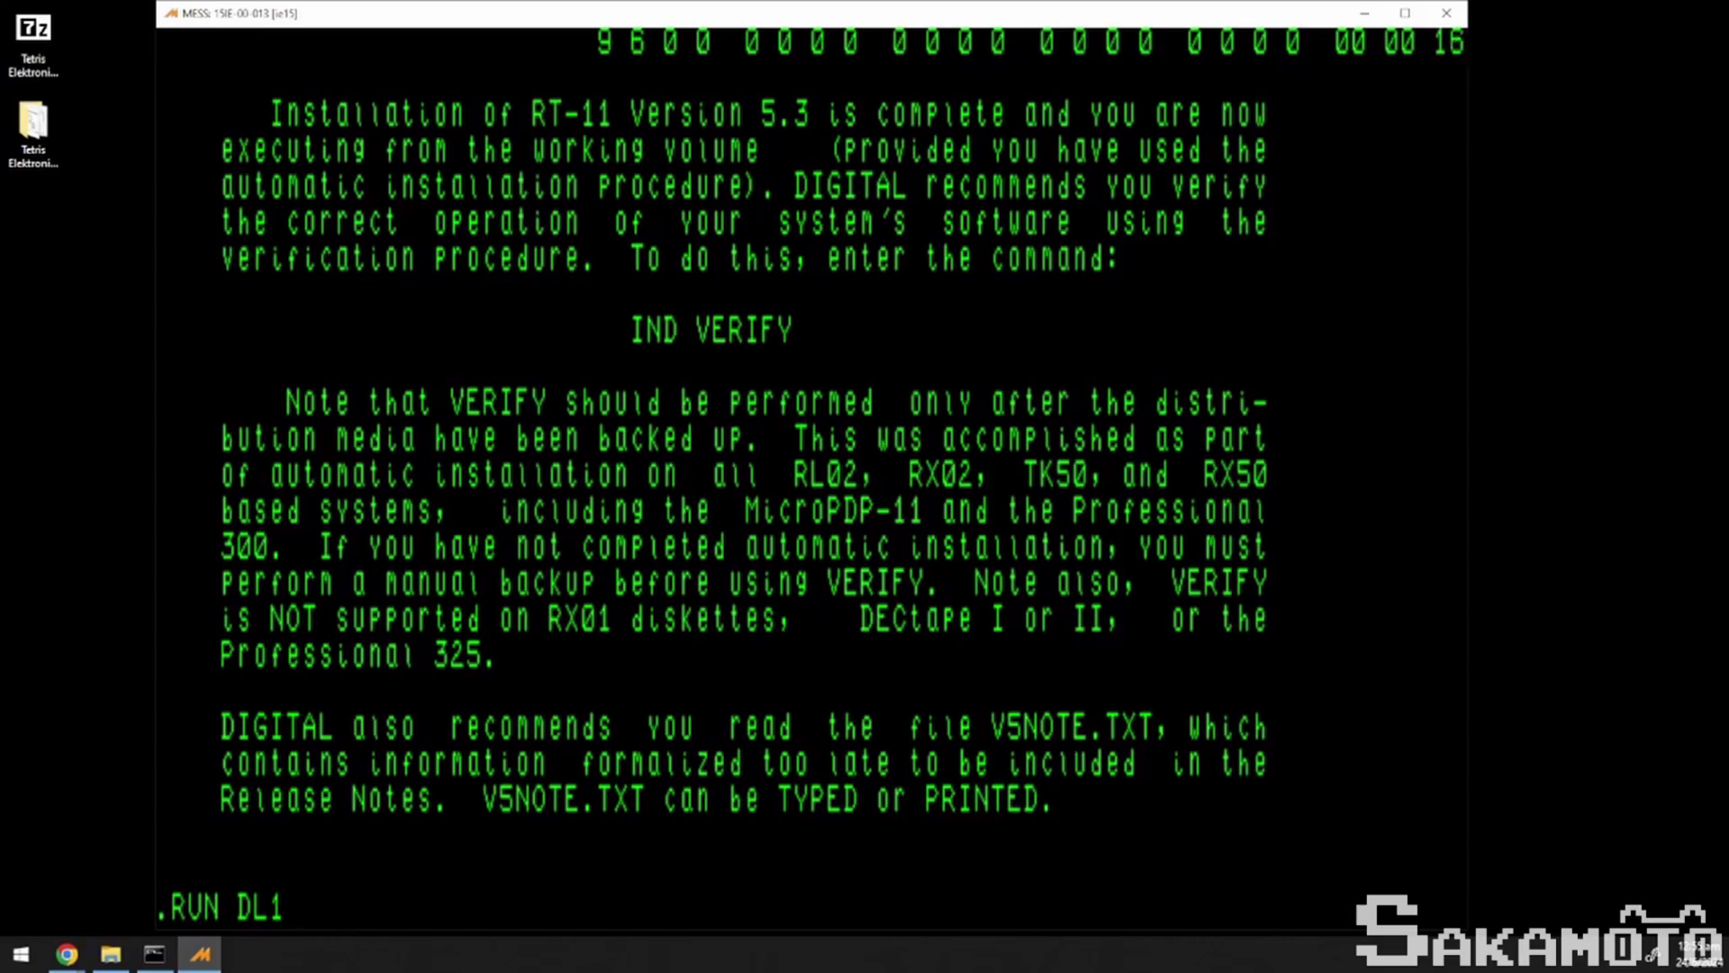
type(":TETRIS")
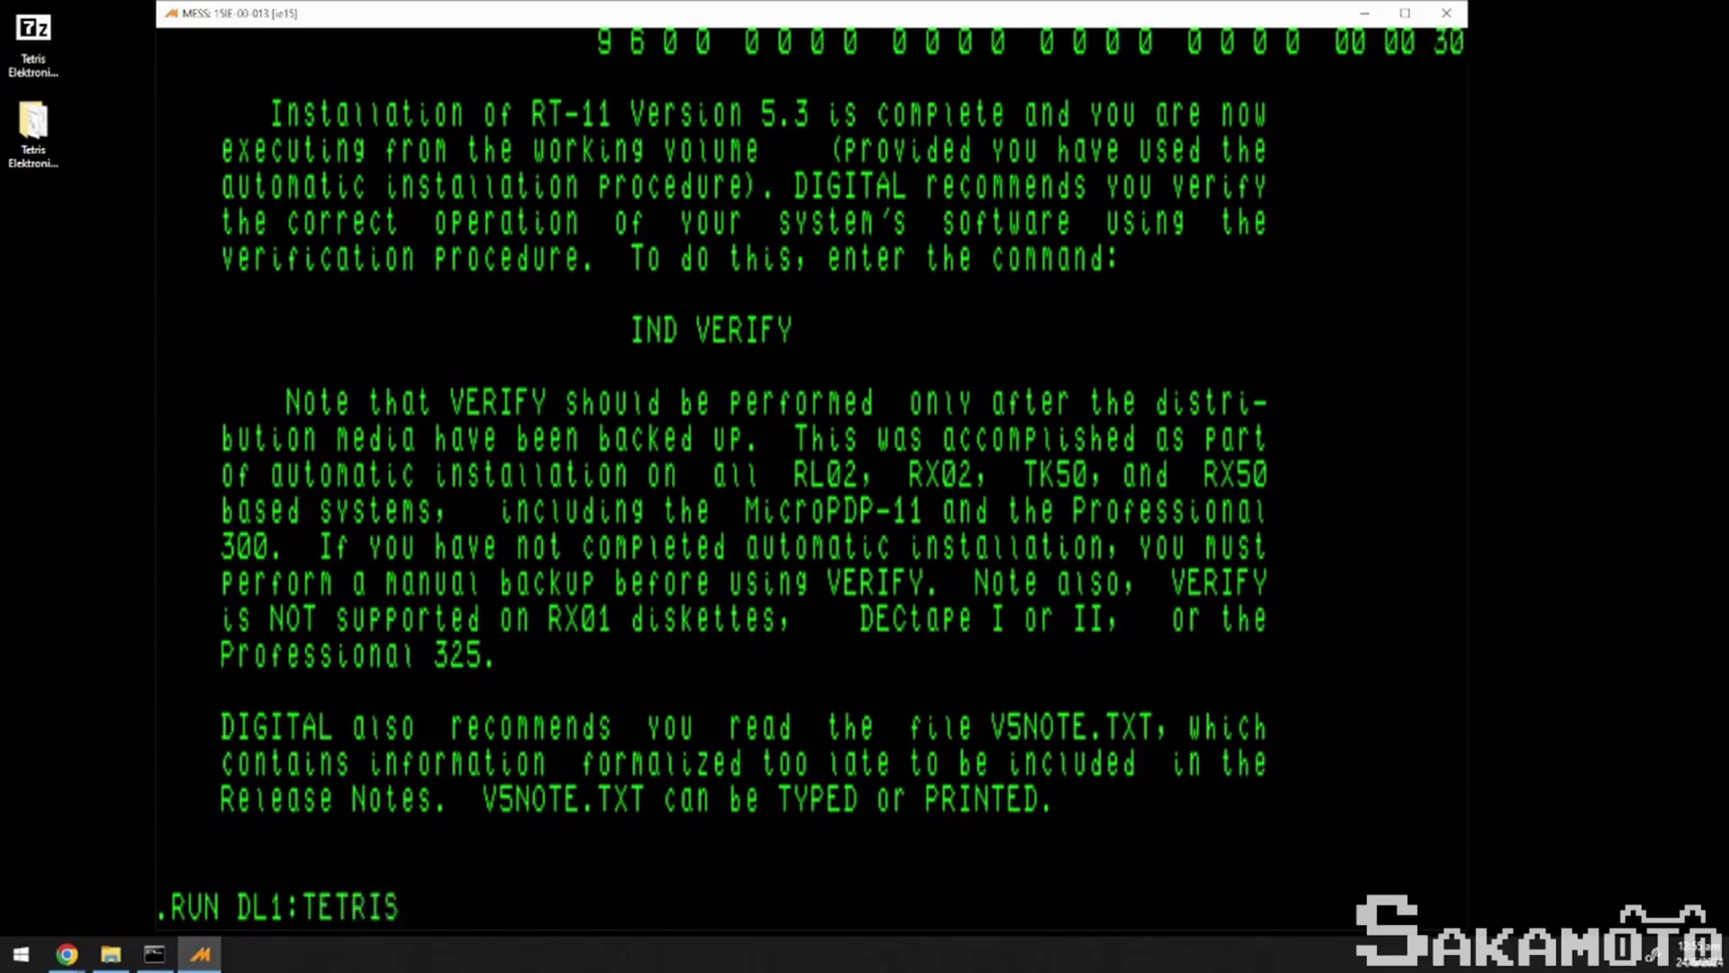
key("Return")
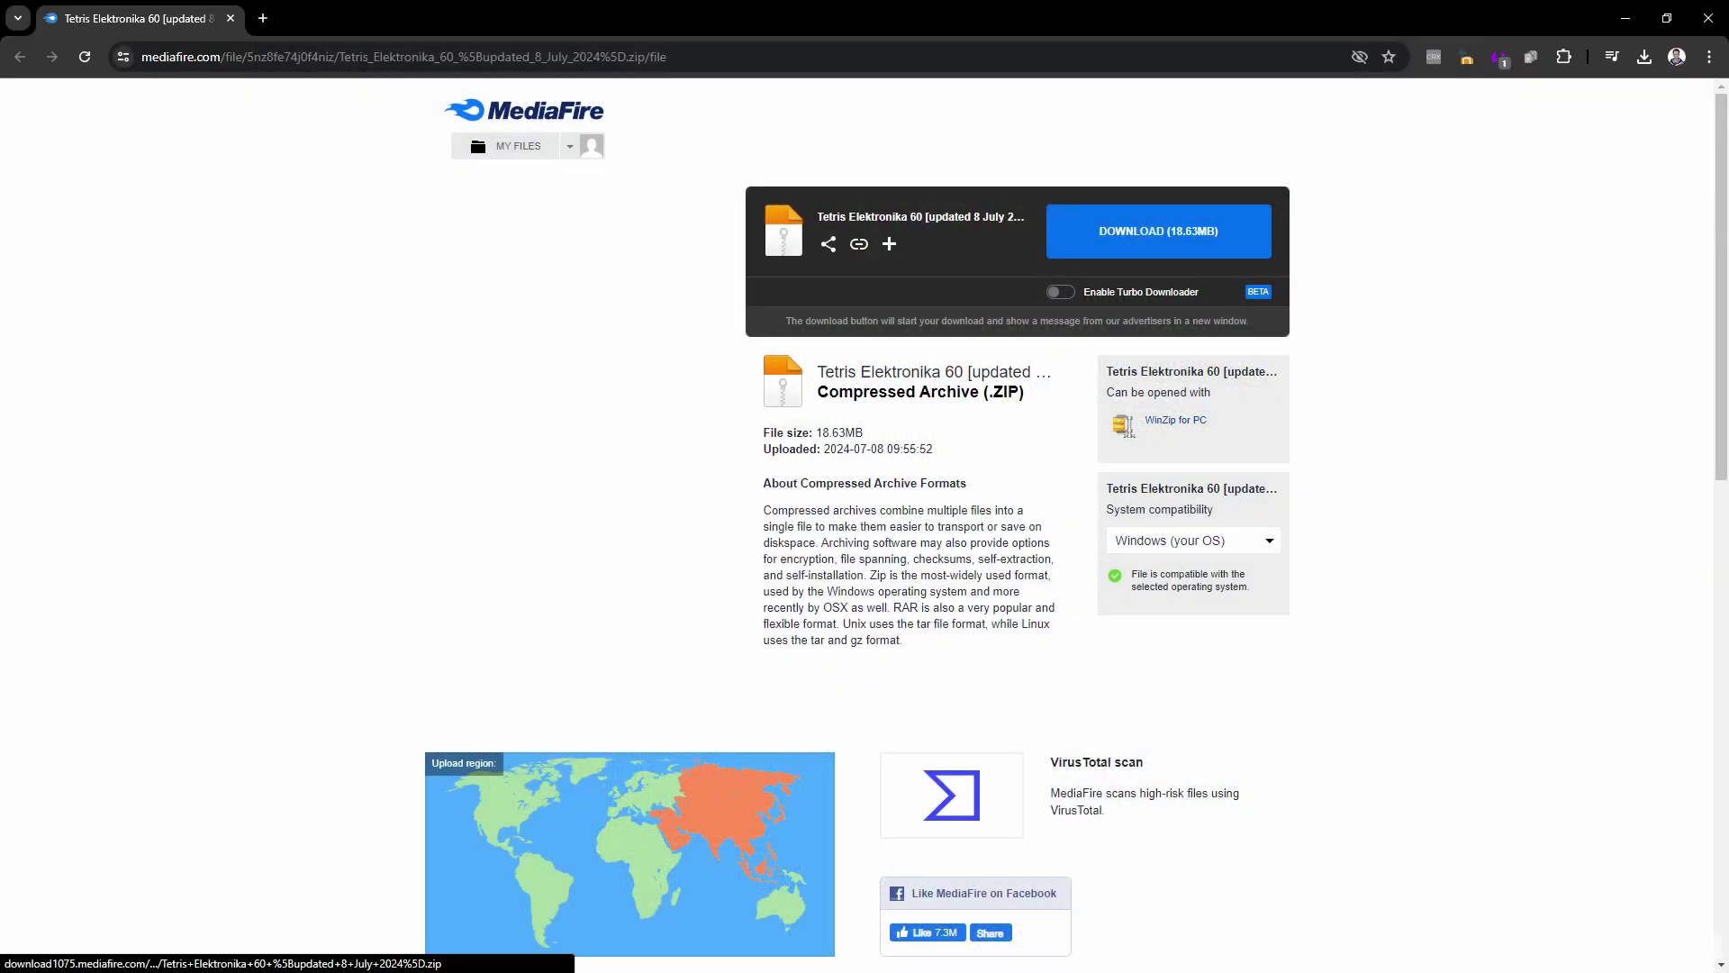
Download the Tetris Elektronika 60 ZIP archive (18.6 MB) from MediaFire.
left_click(1158, 230)
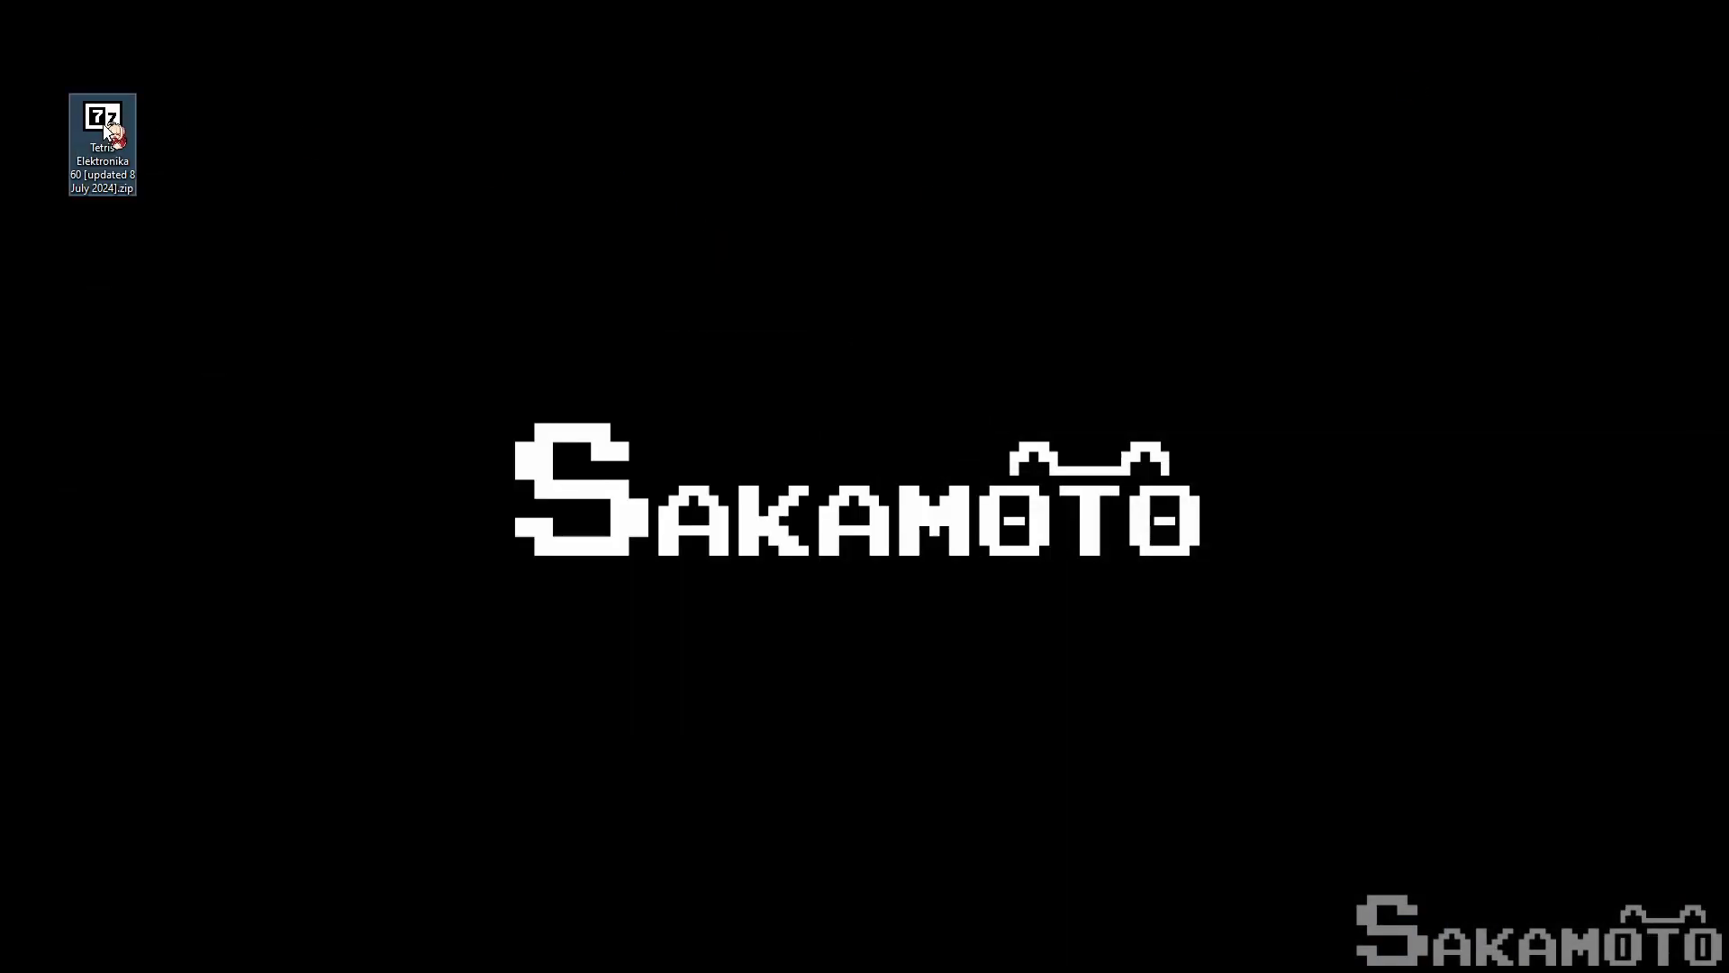
Extract the Tetris Elektronika 60 folder to the desktop, then run its batch file choosing Blocks.
double_click(108, 132)
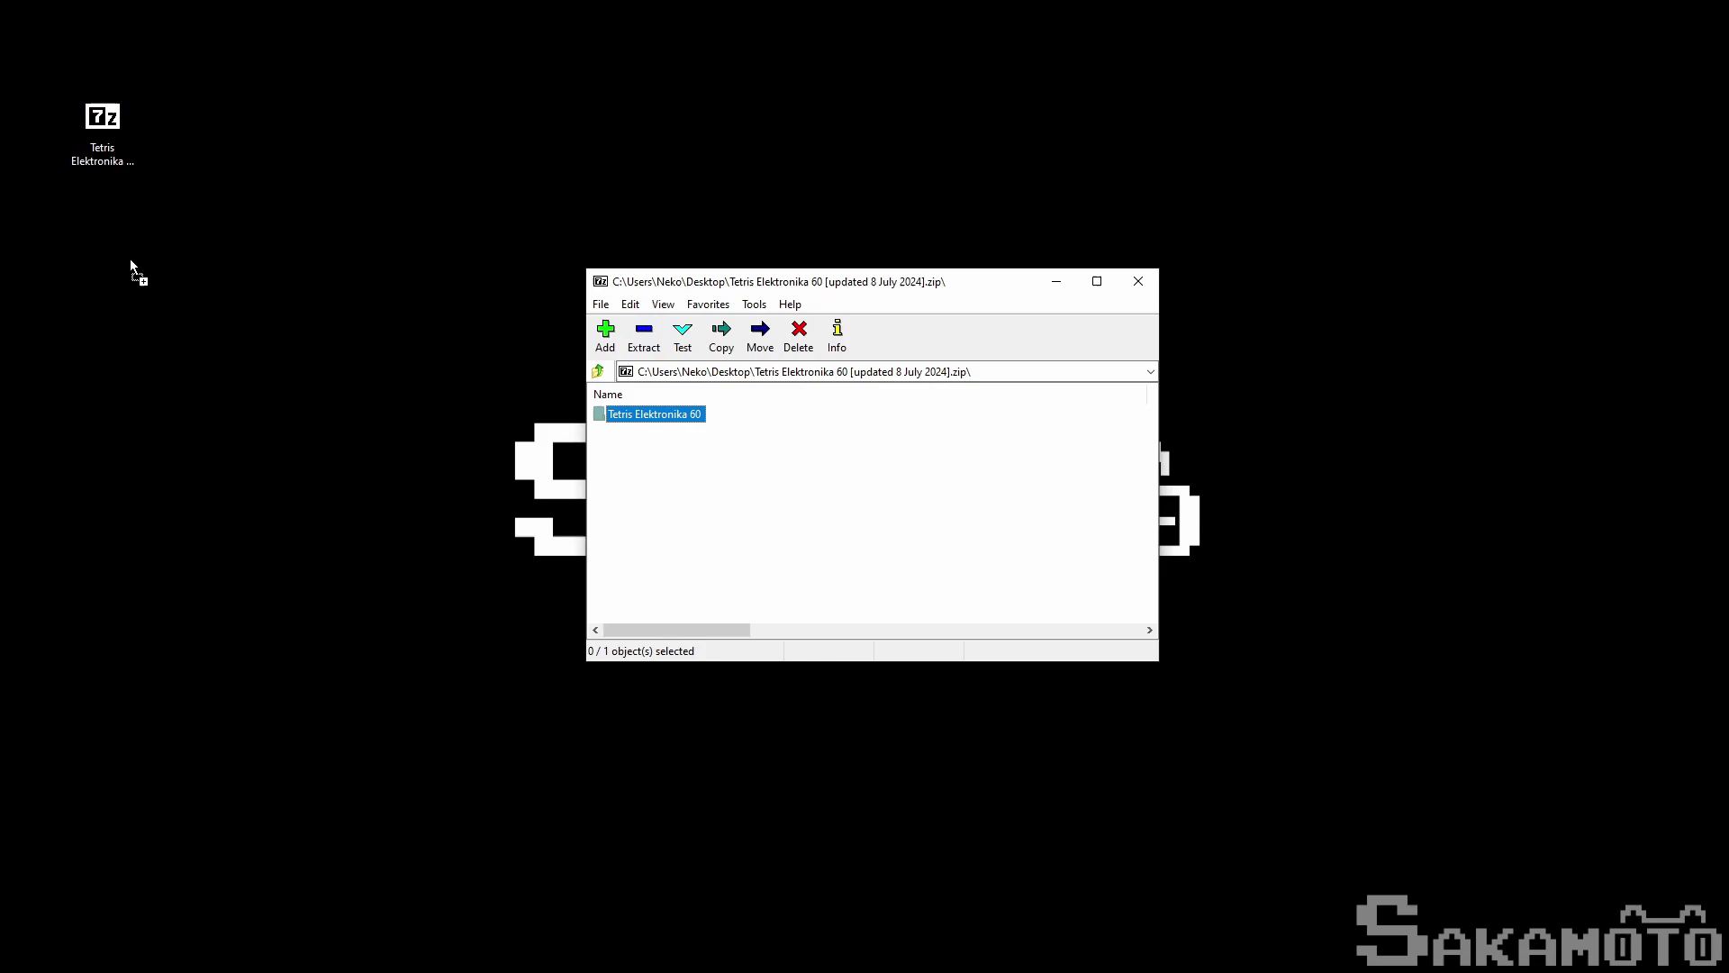
left_click_drag(658, 414, 123, 263)
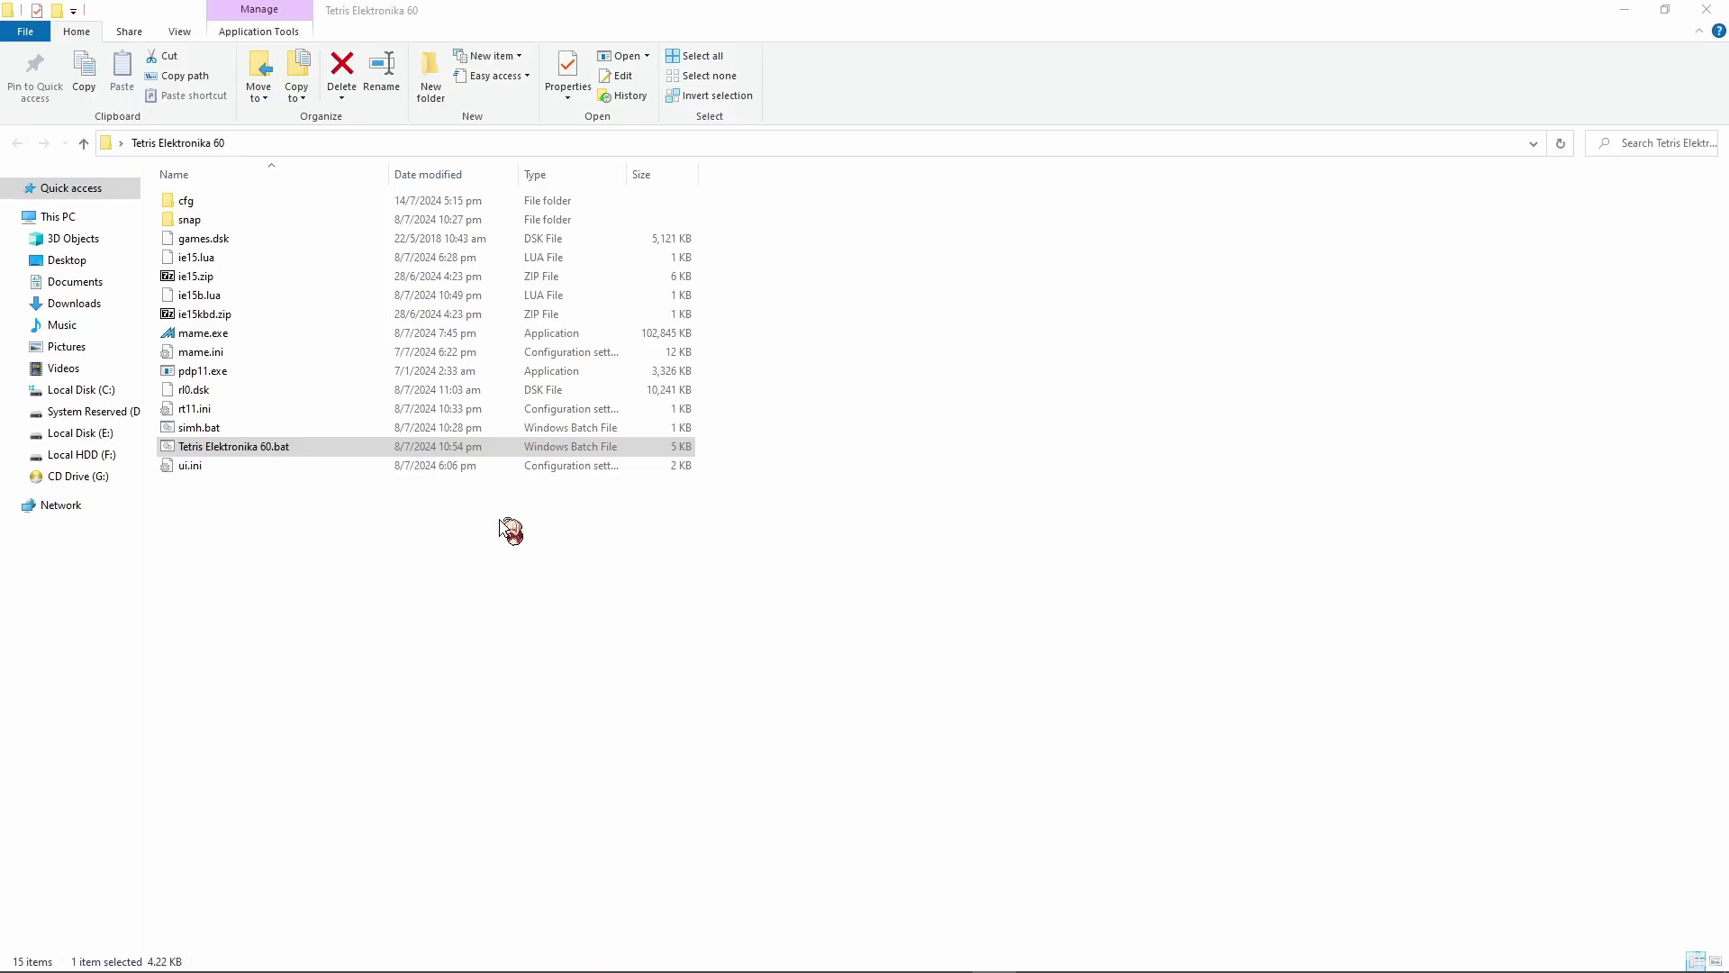
left_click(240, 454)
key("Return")
type("1, 2, or 3 then press ENTER:1")
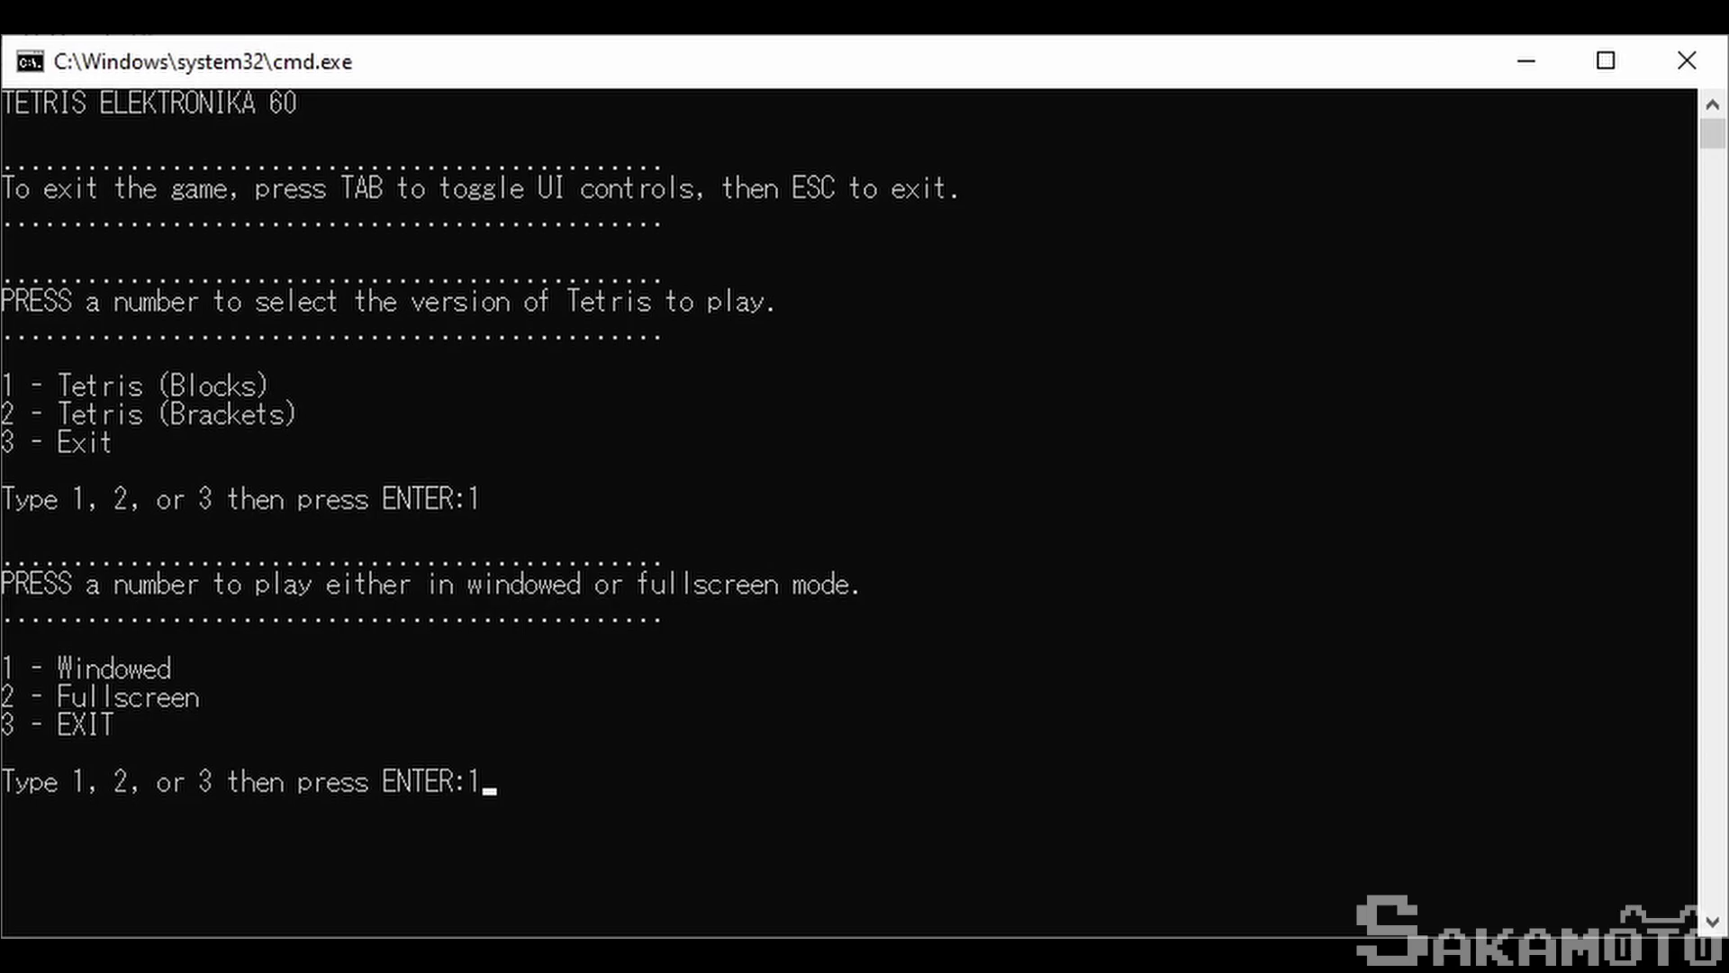
Choose Windowed (1) and Reduced beeps (2) in the launcher menu.
key("Return")
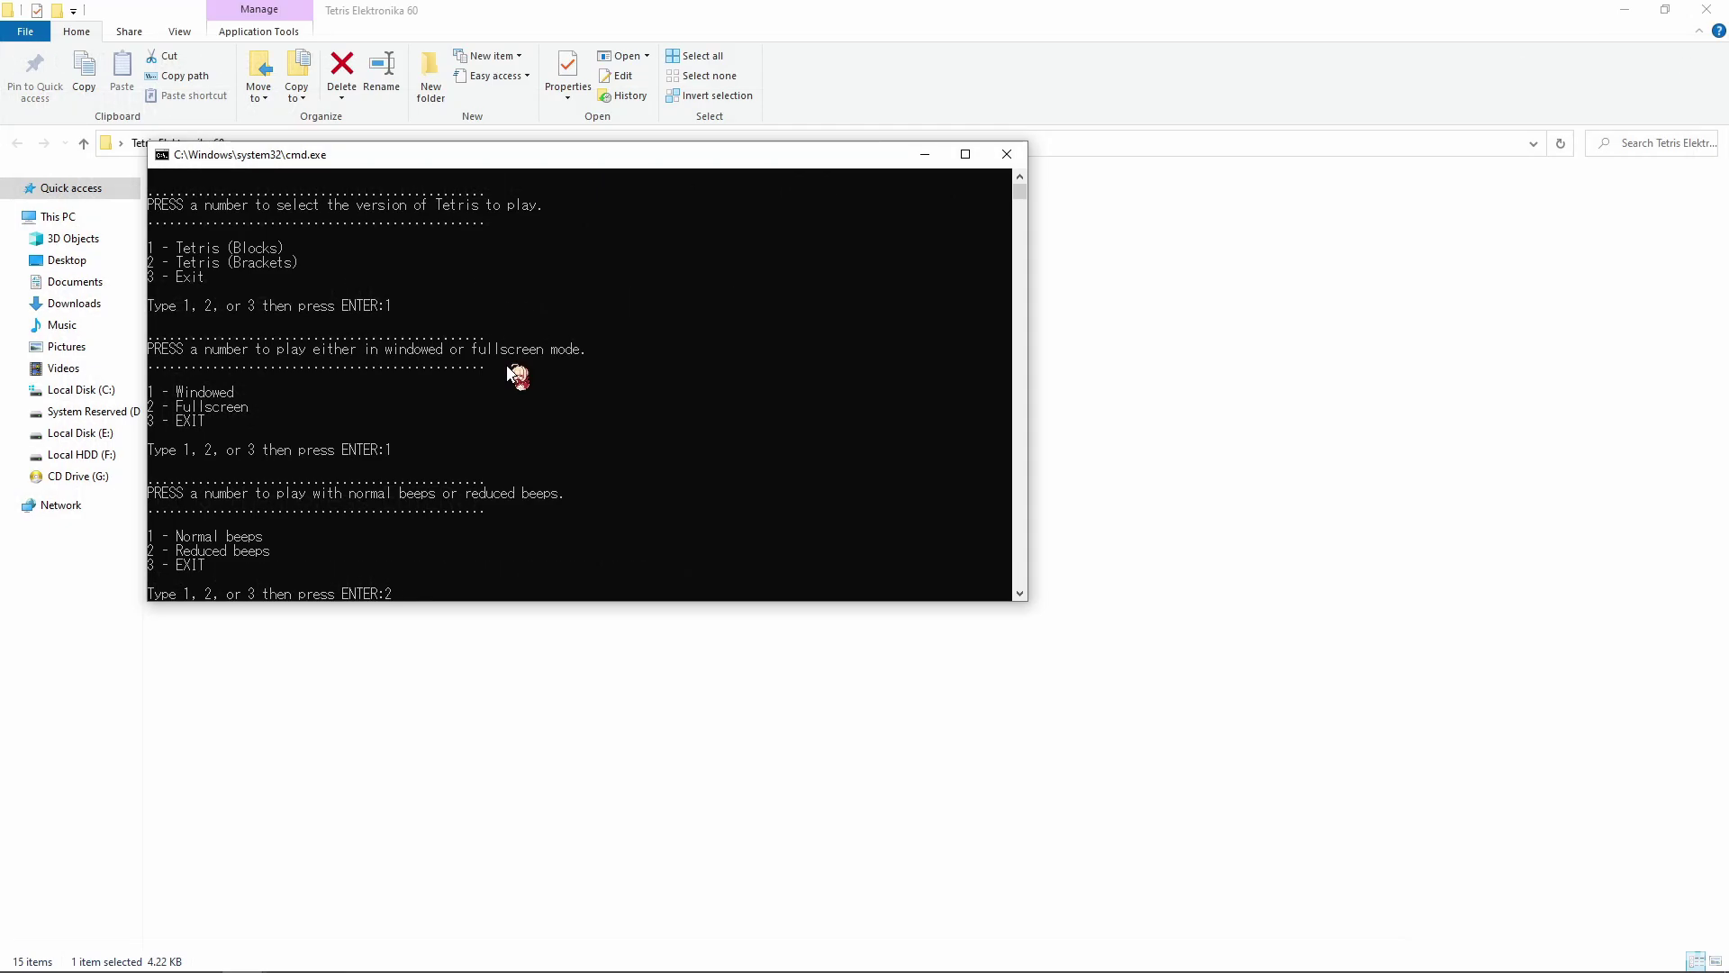
type("2")
key("Return")
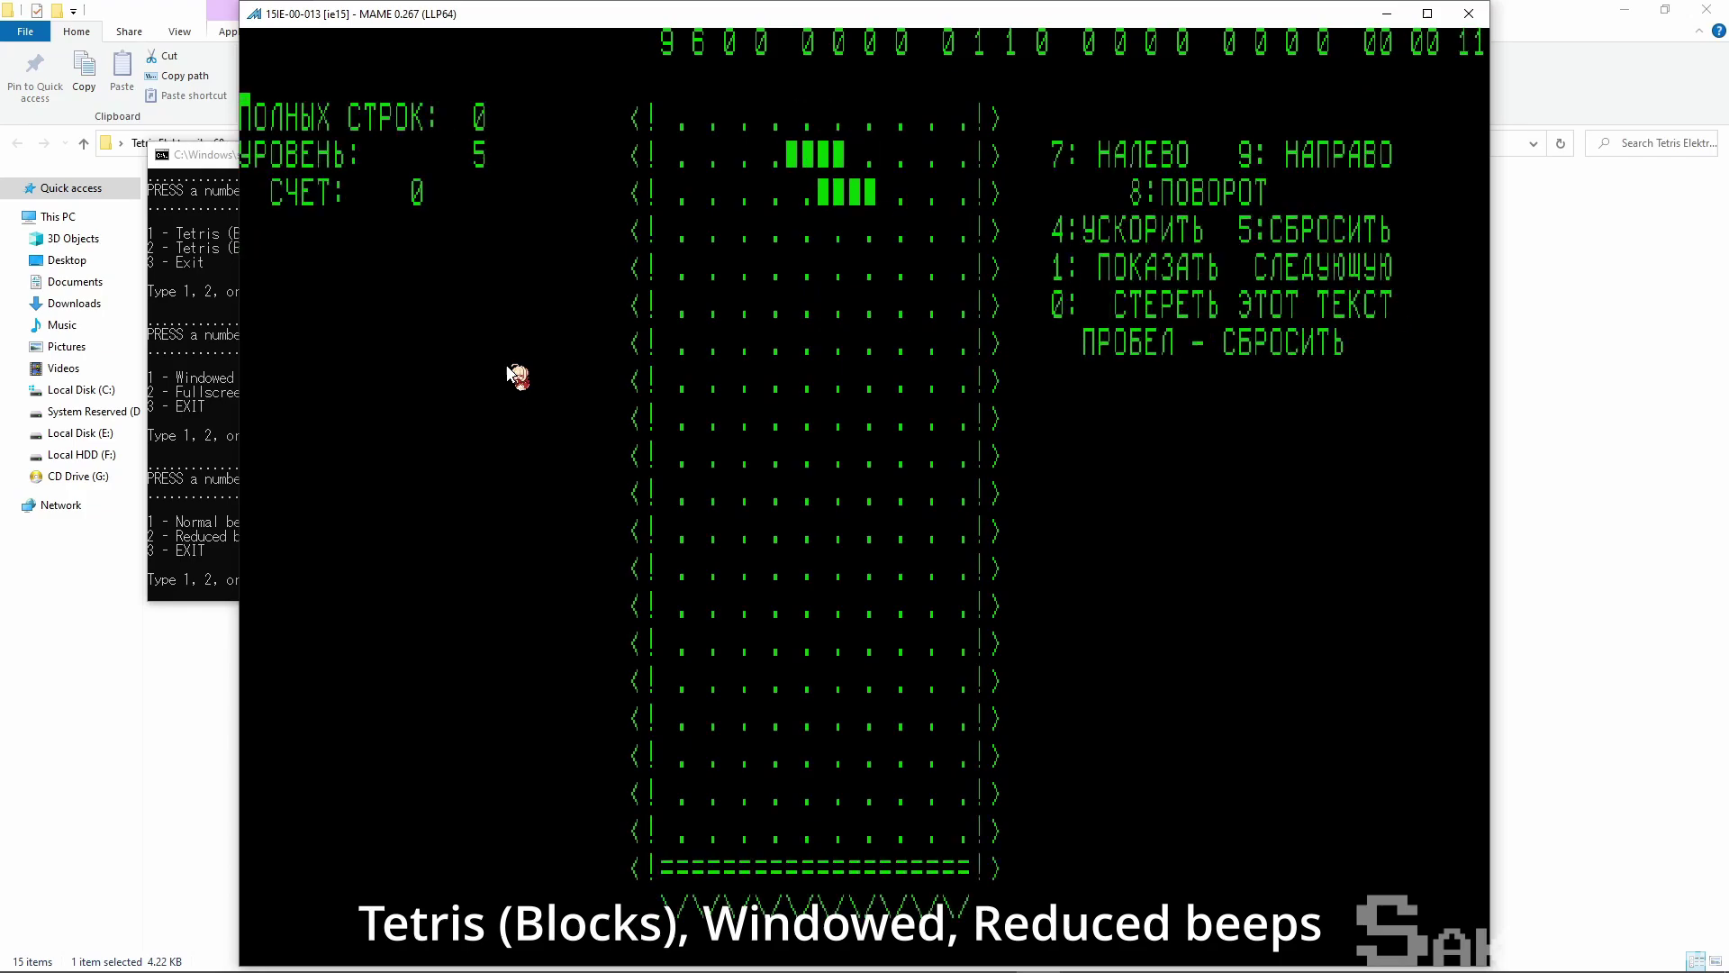
Drop a Z-piece to the left and an L-piece to the right, then quit MAME.
key("7")
key("7")
key("7")
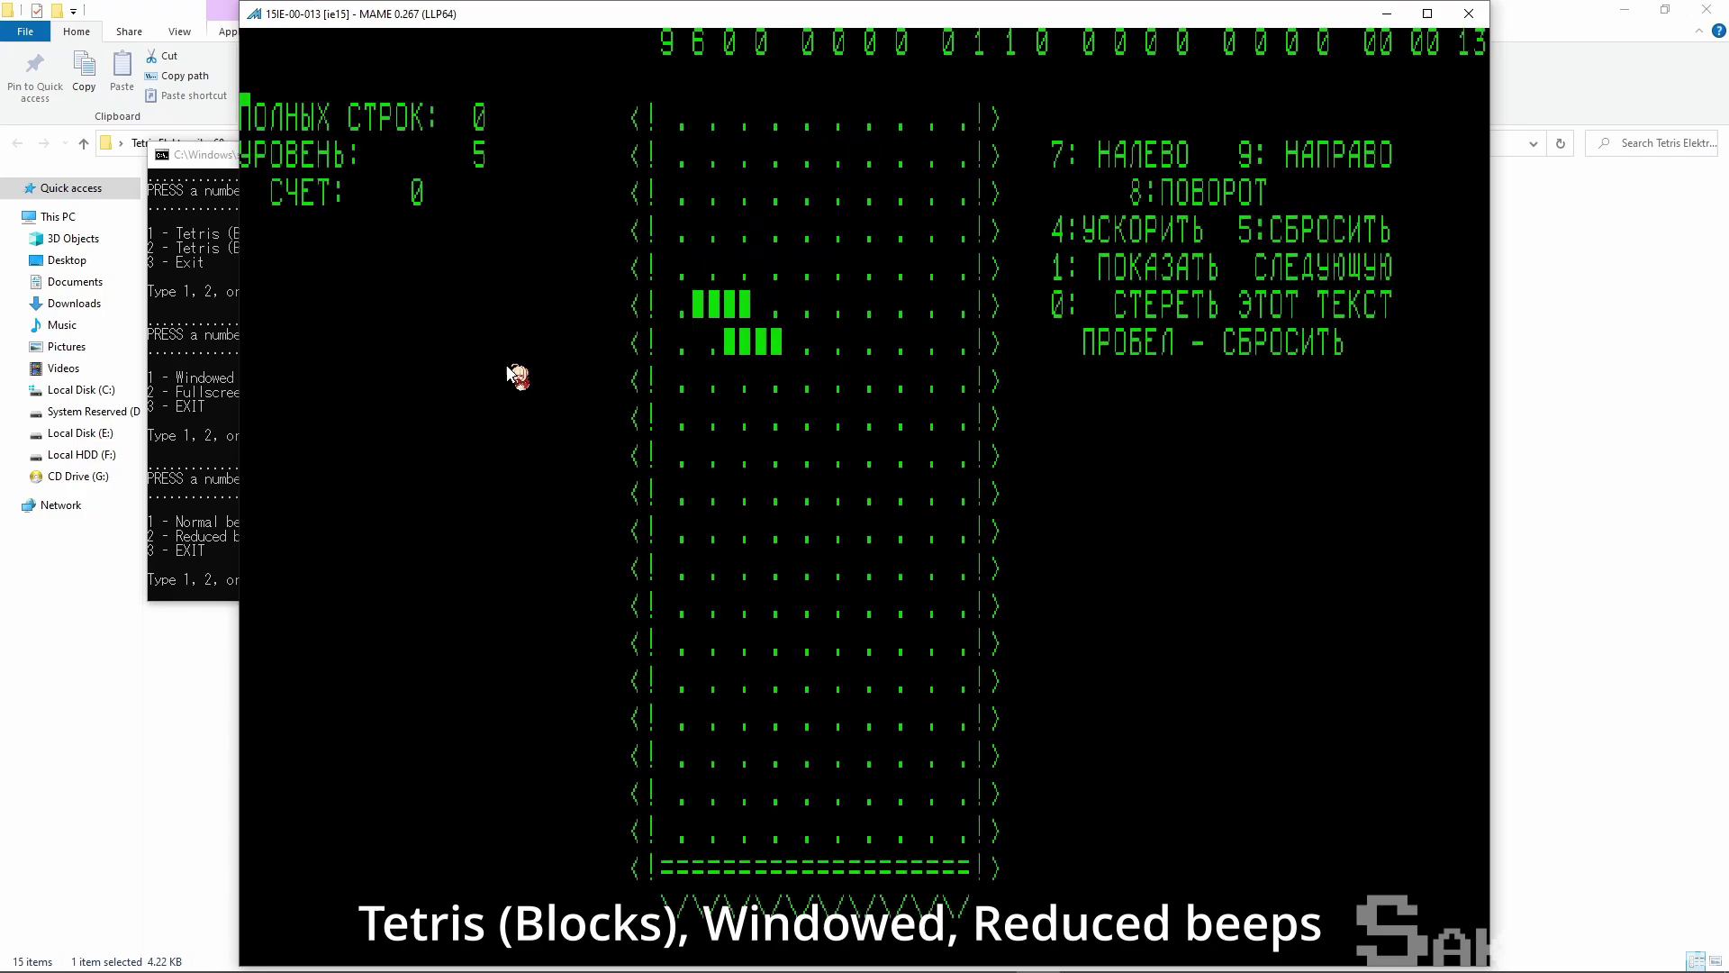
key("5")
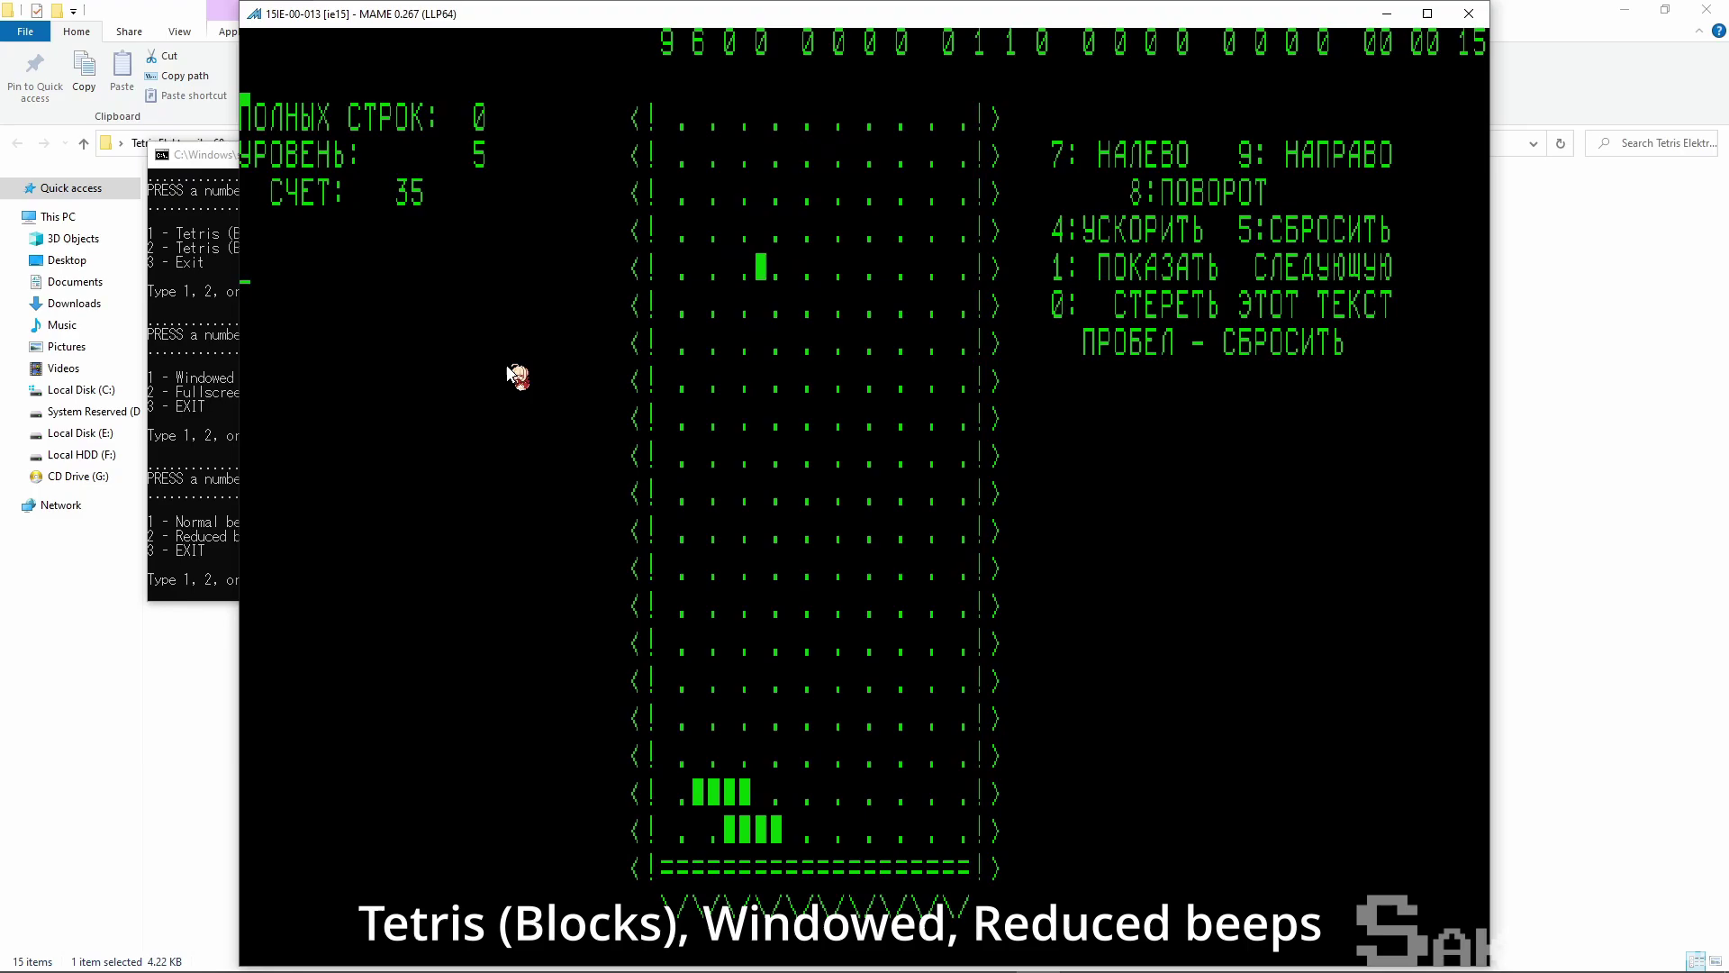
key("9")
key("9")
key("9")
key("9")
key("9")
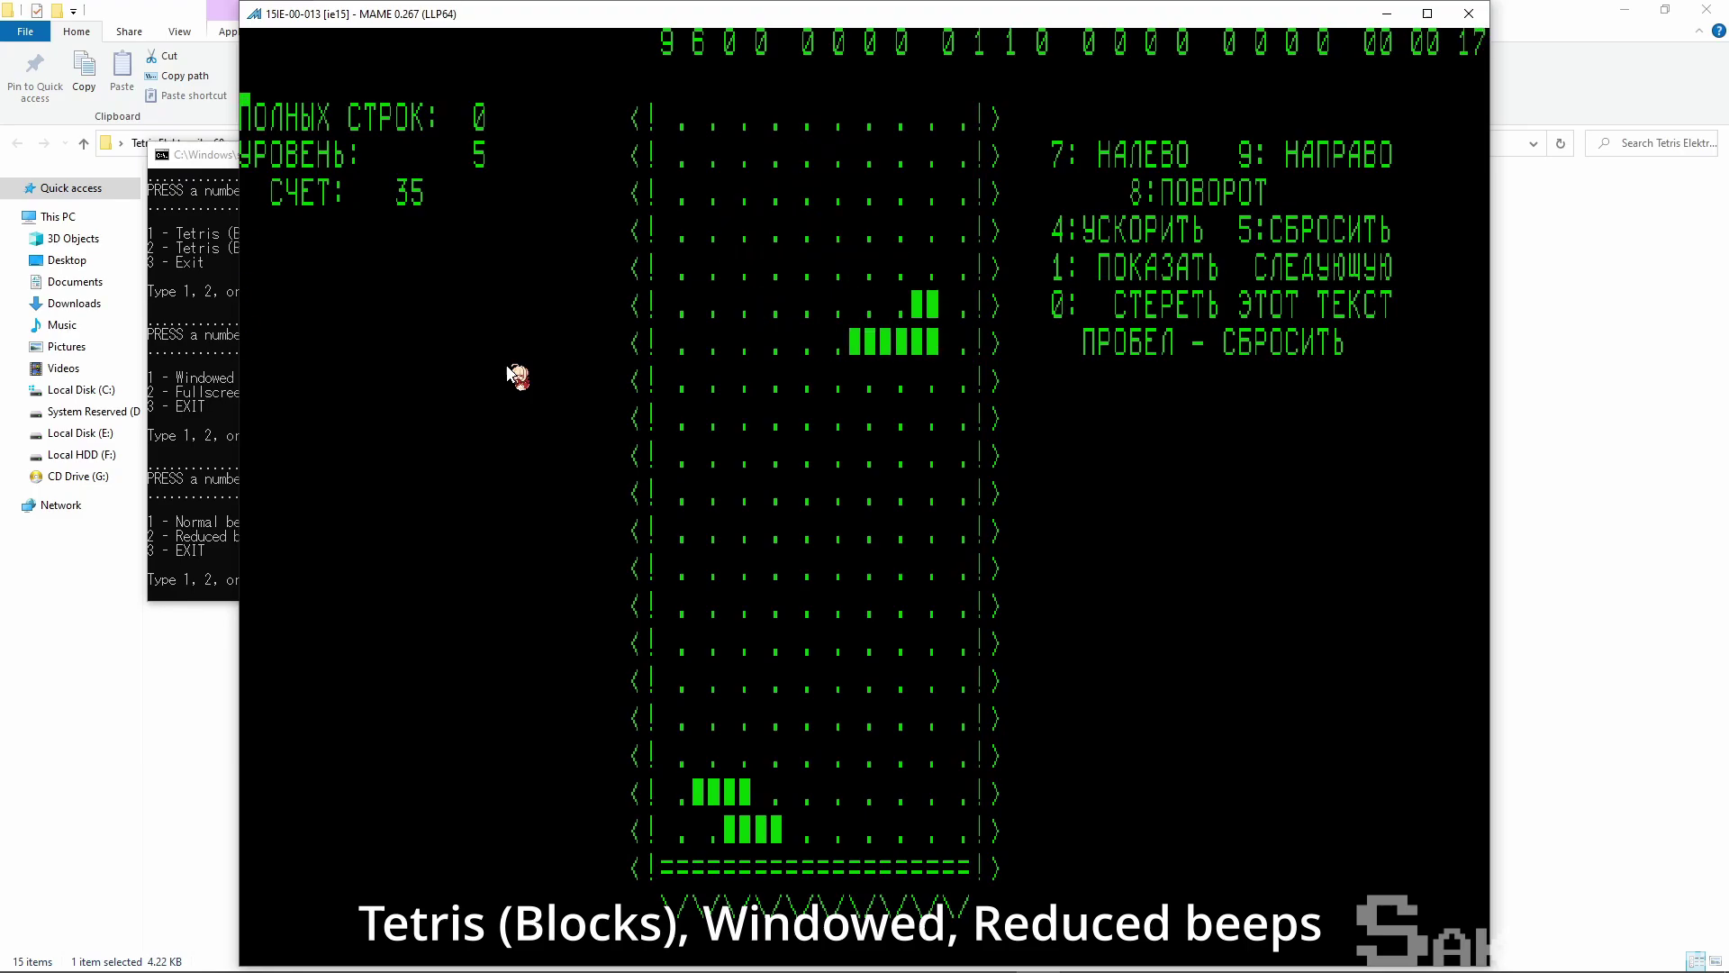
key("5")
key("Tab")
key("Escape")
type("2")
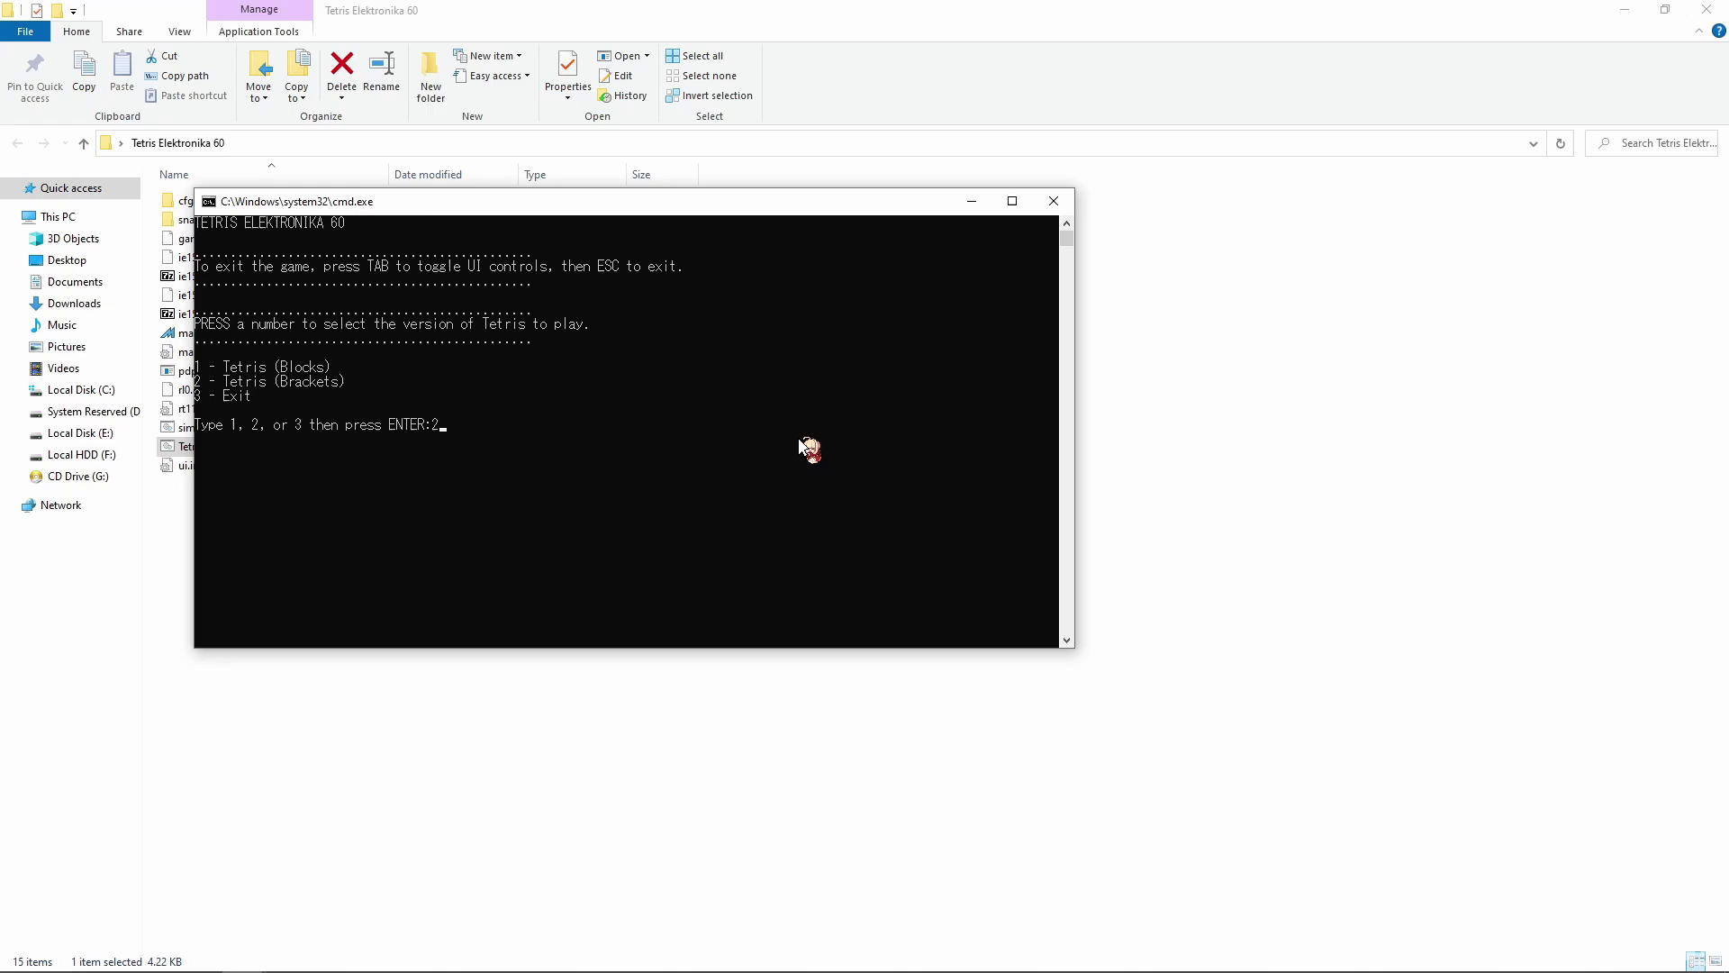
type("2")
Choose the Brackets version and Fullscreen mode in the launcher menu.
key("Return")
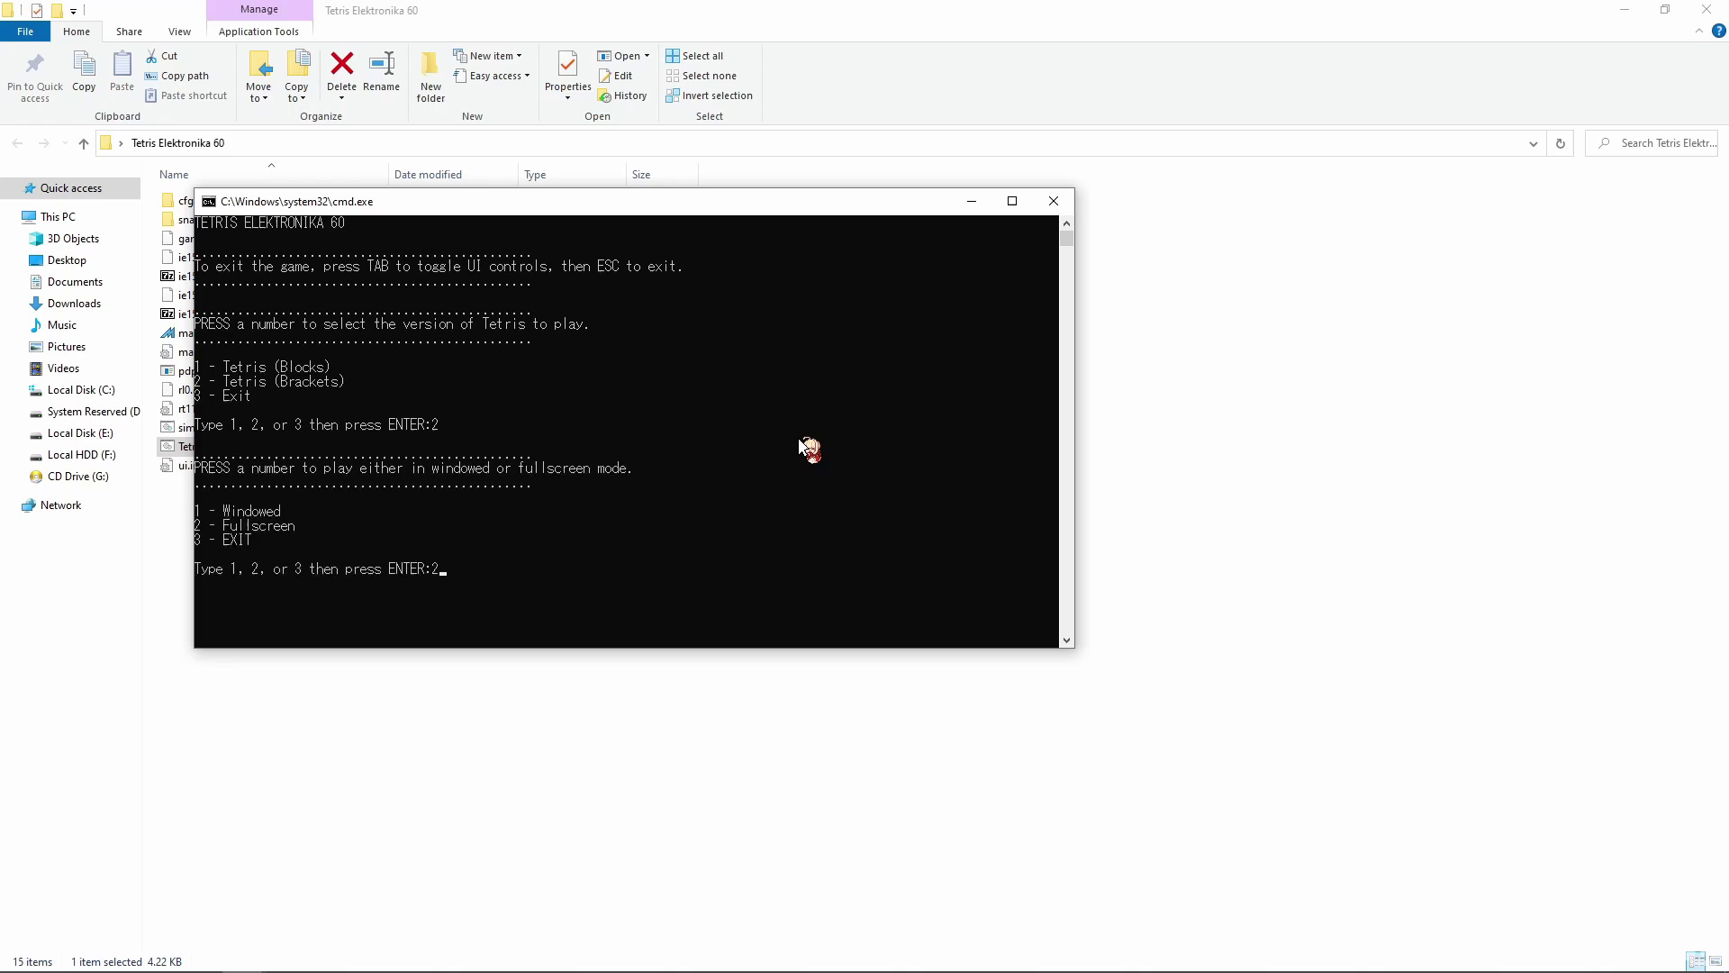
key("Return")
key("Return")
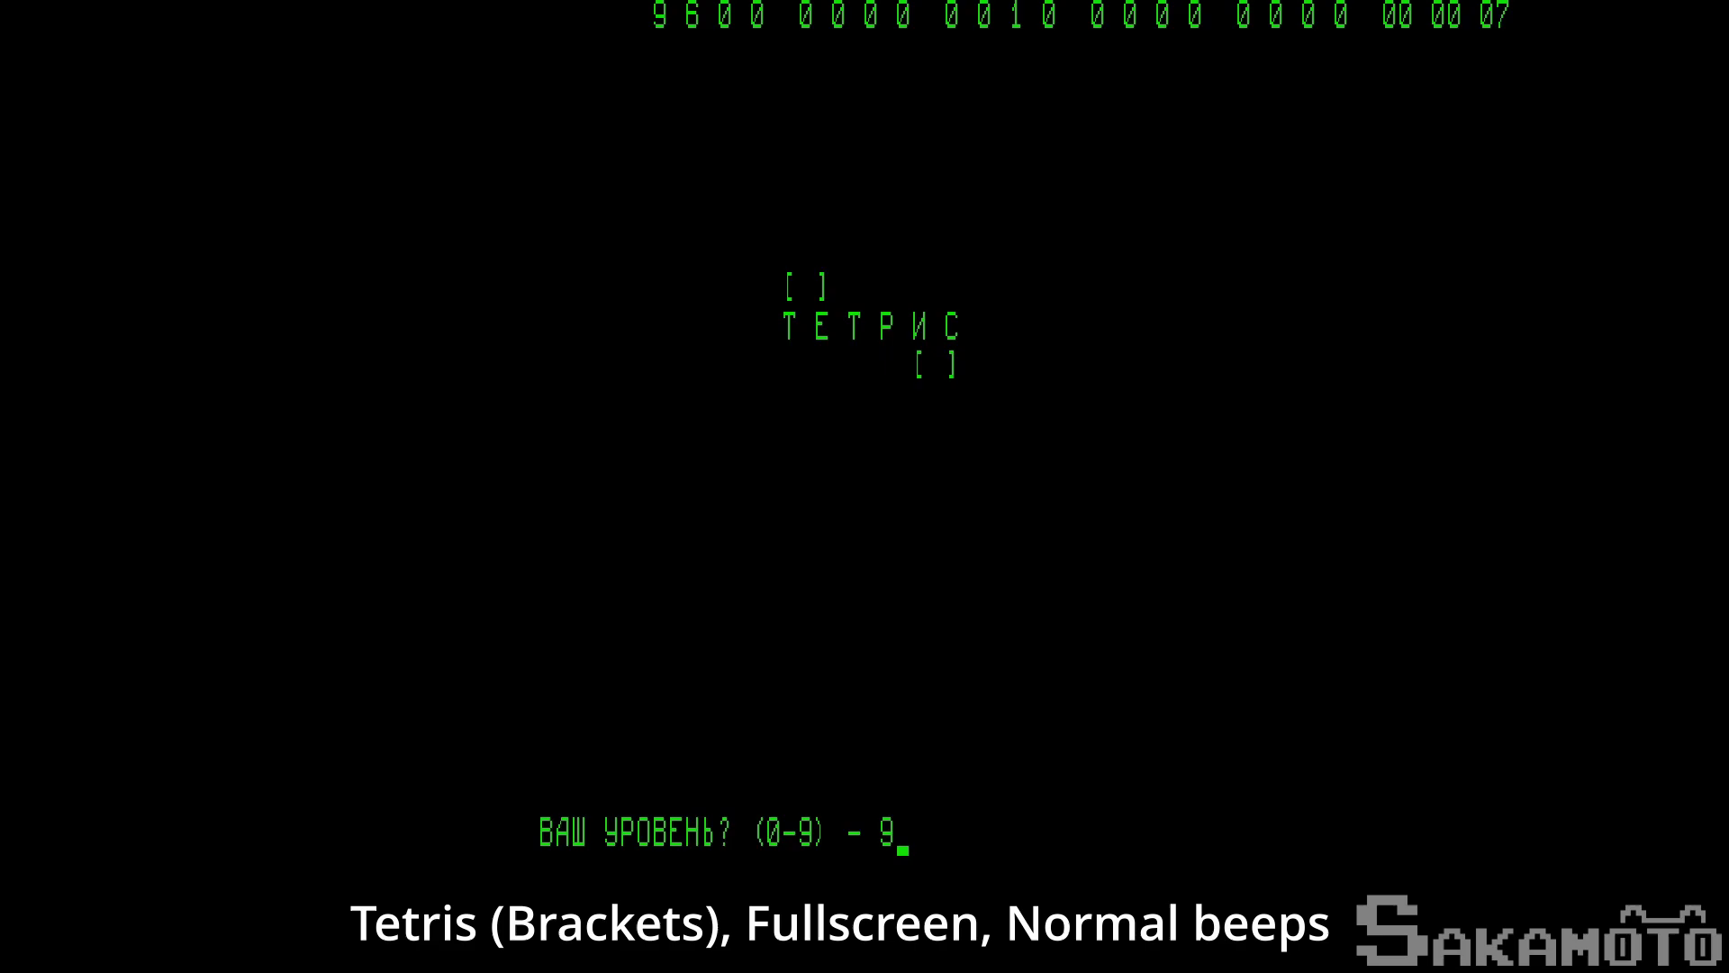
Start at level 9, dropping the square left, the L piece right, and an I piece.
key("Return")
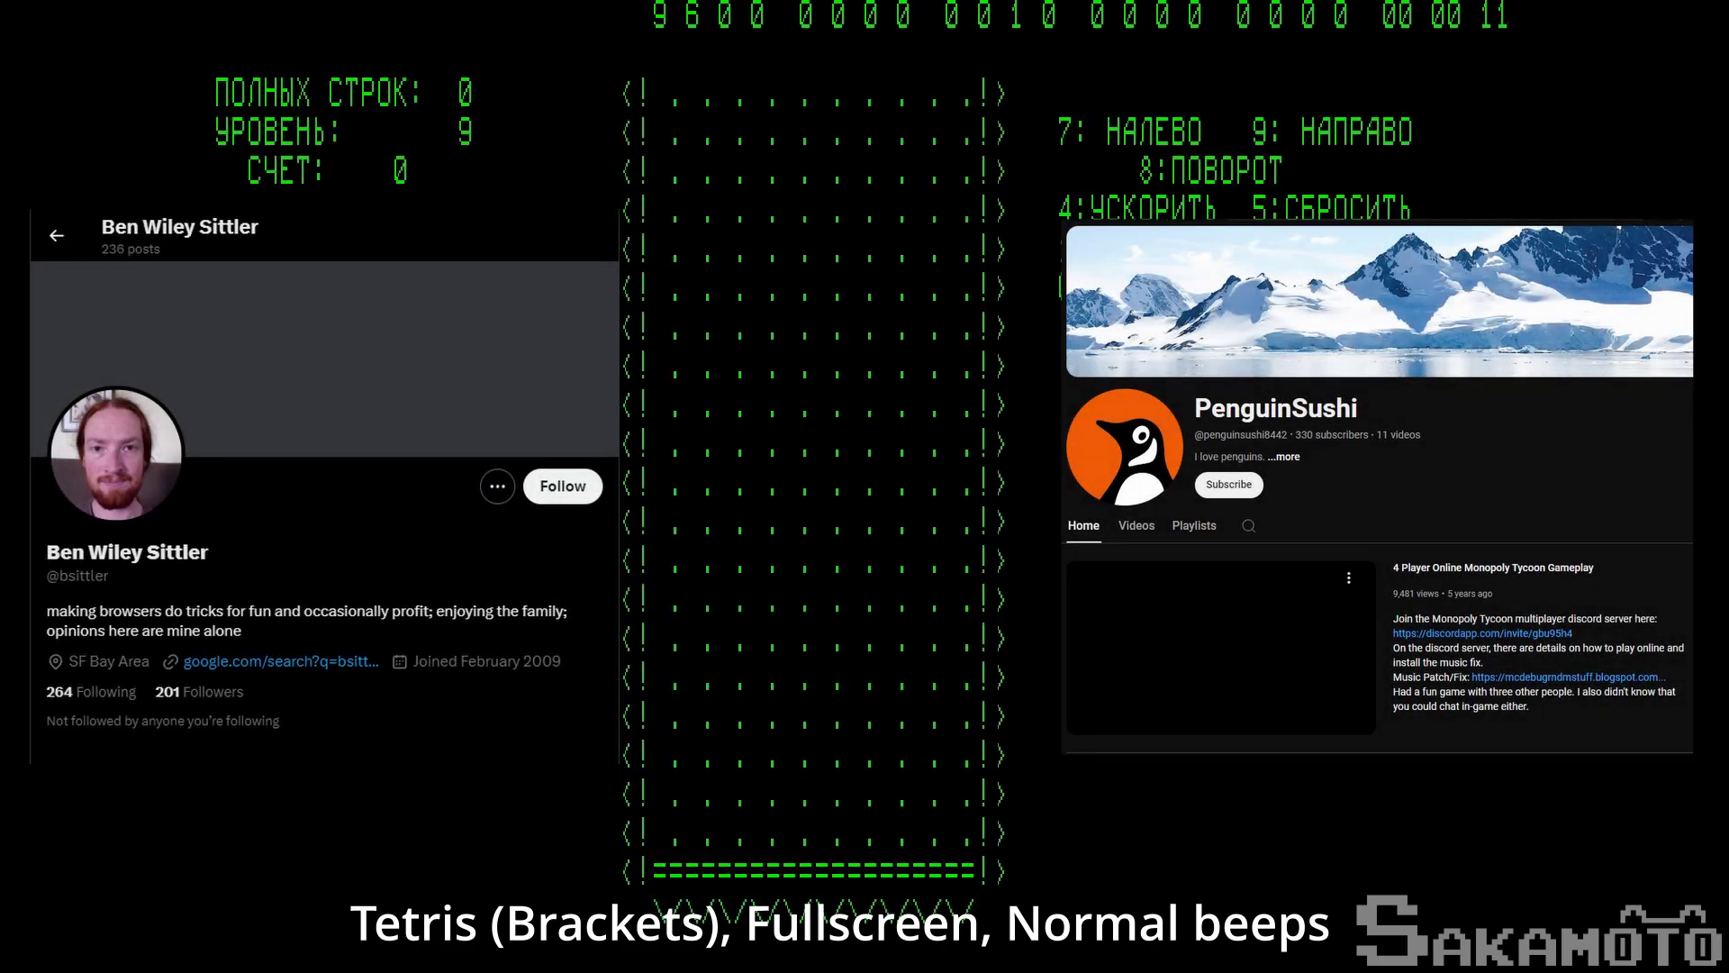
key("7")
key("7")
key("7")
key("7")
key("5")
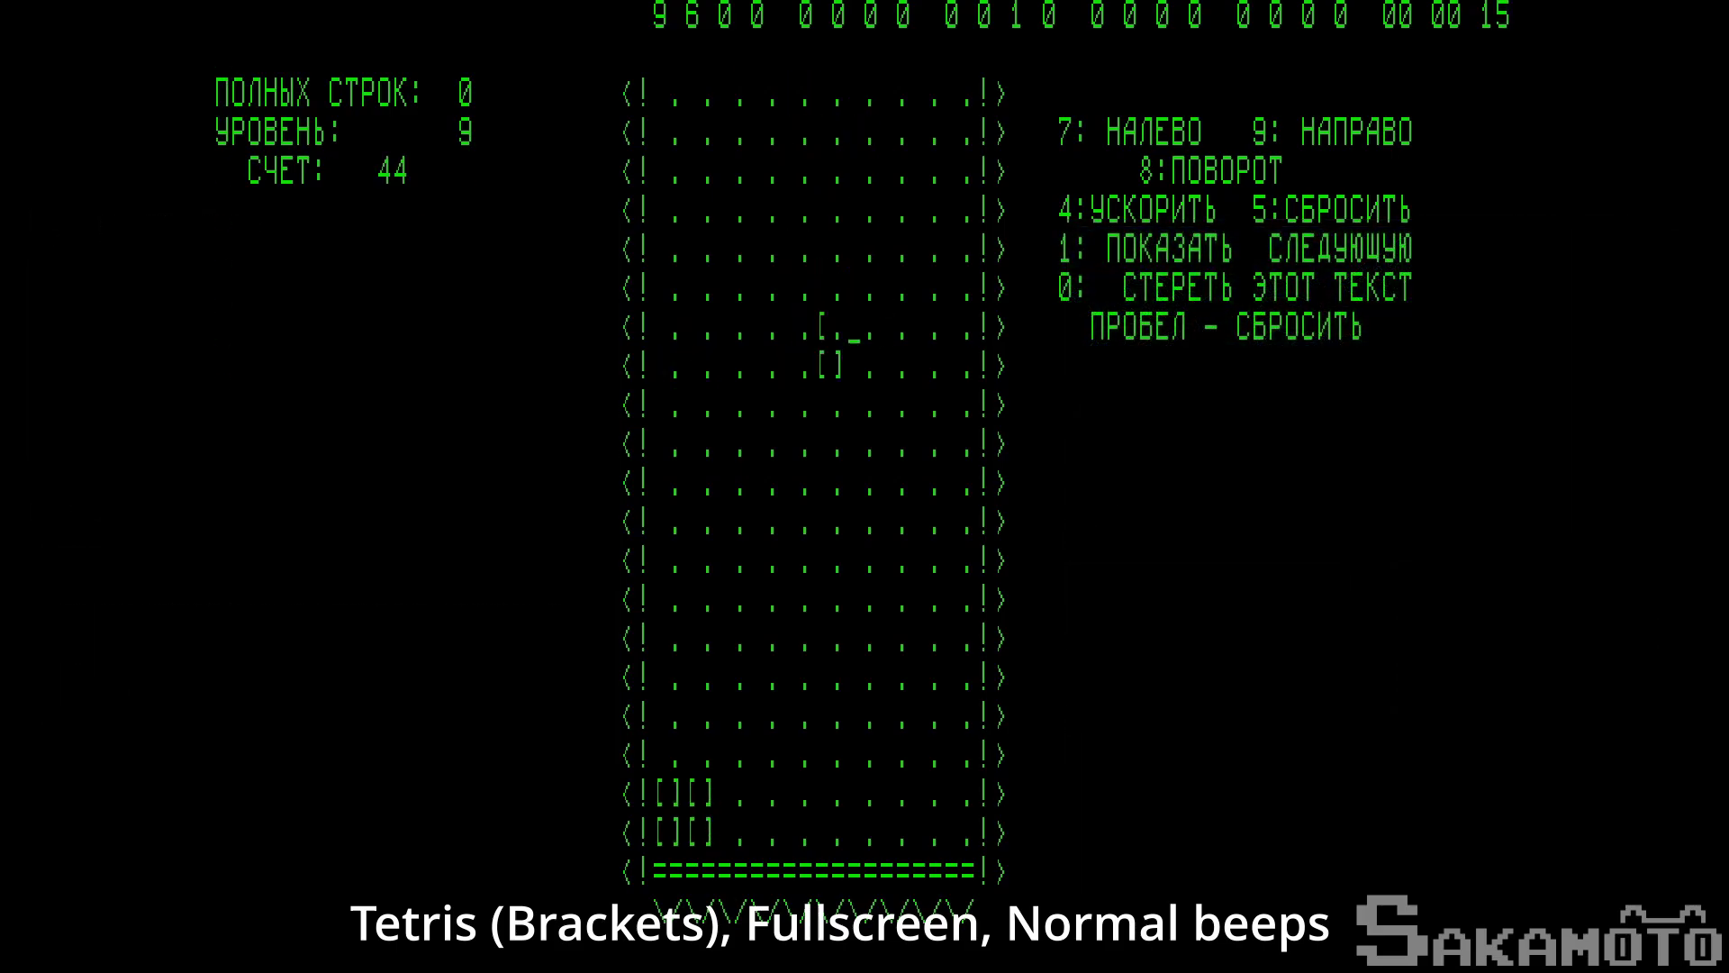
key("9")
key("9")
key("9")
key("5")
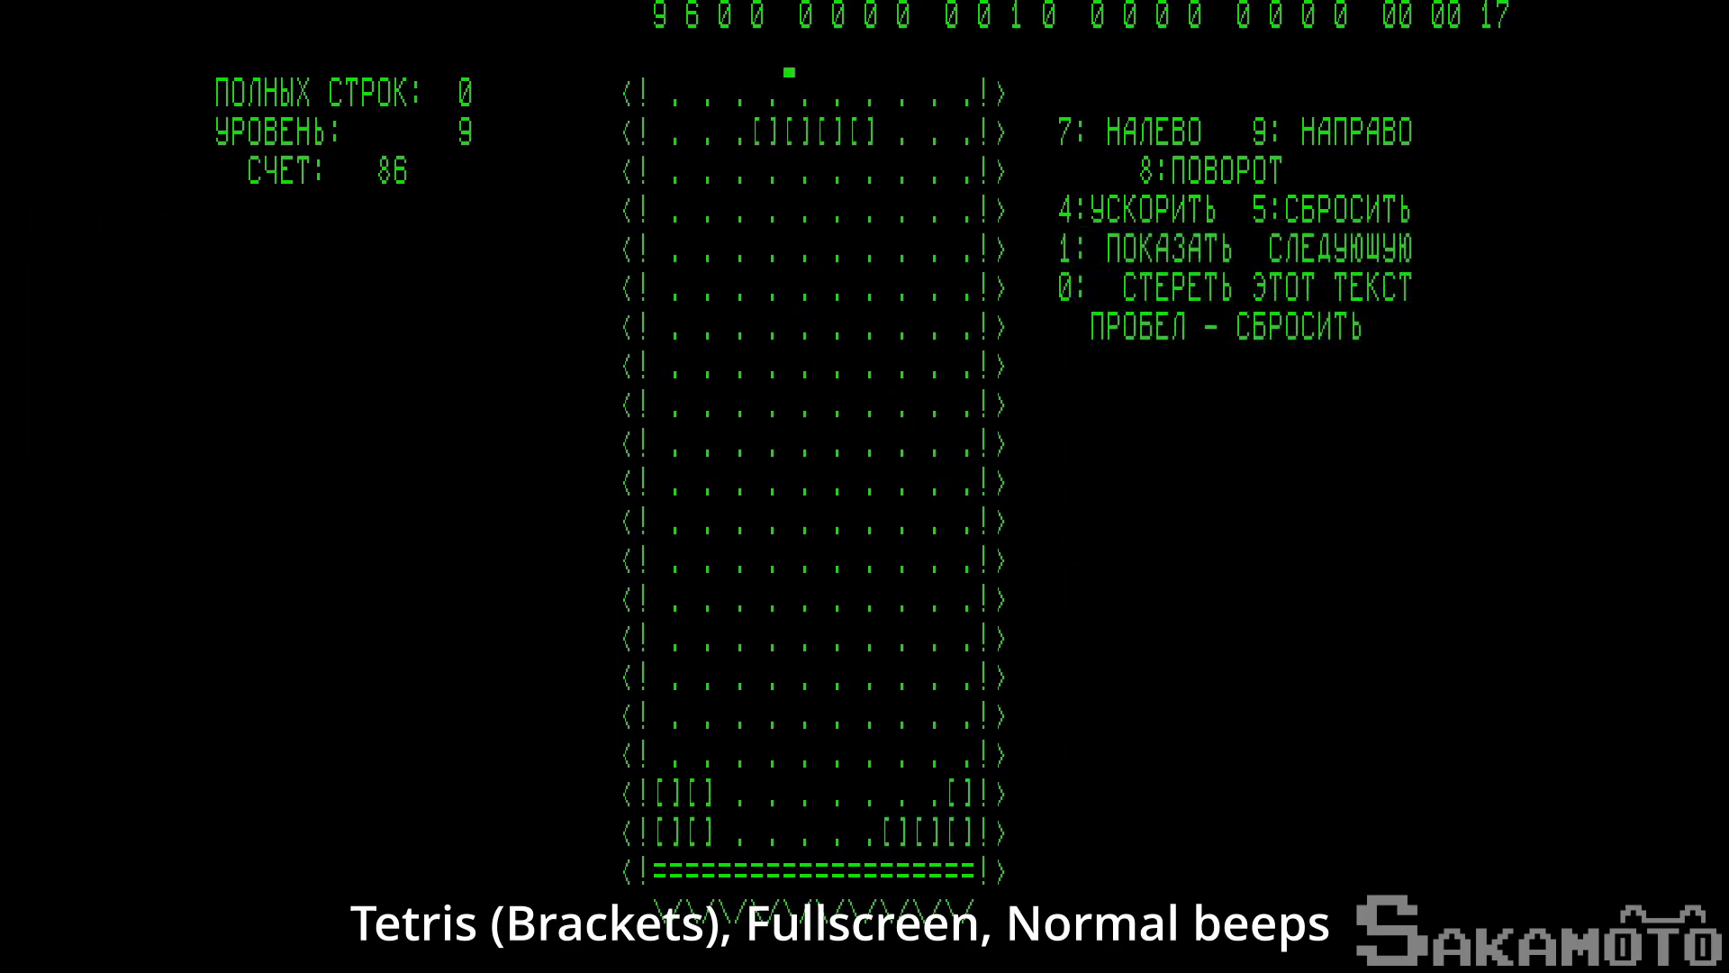
key("5")
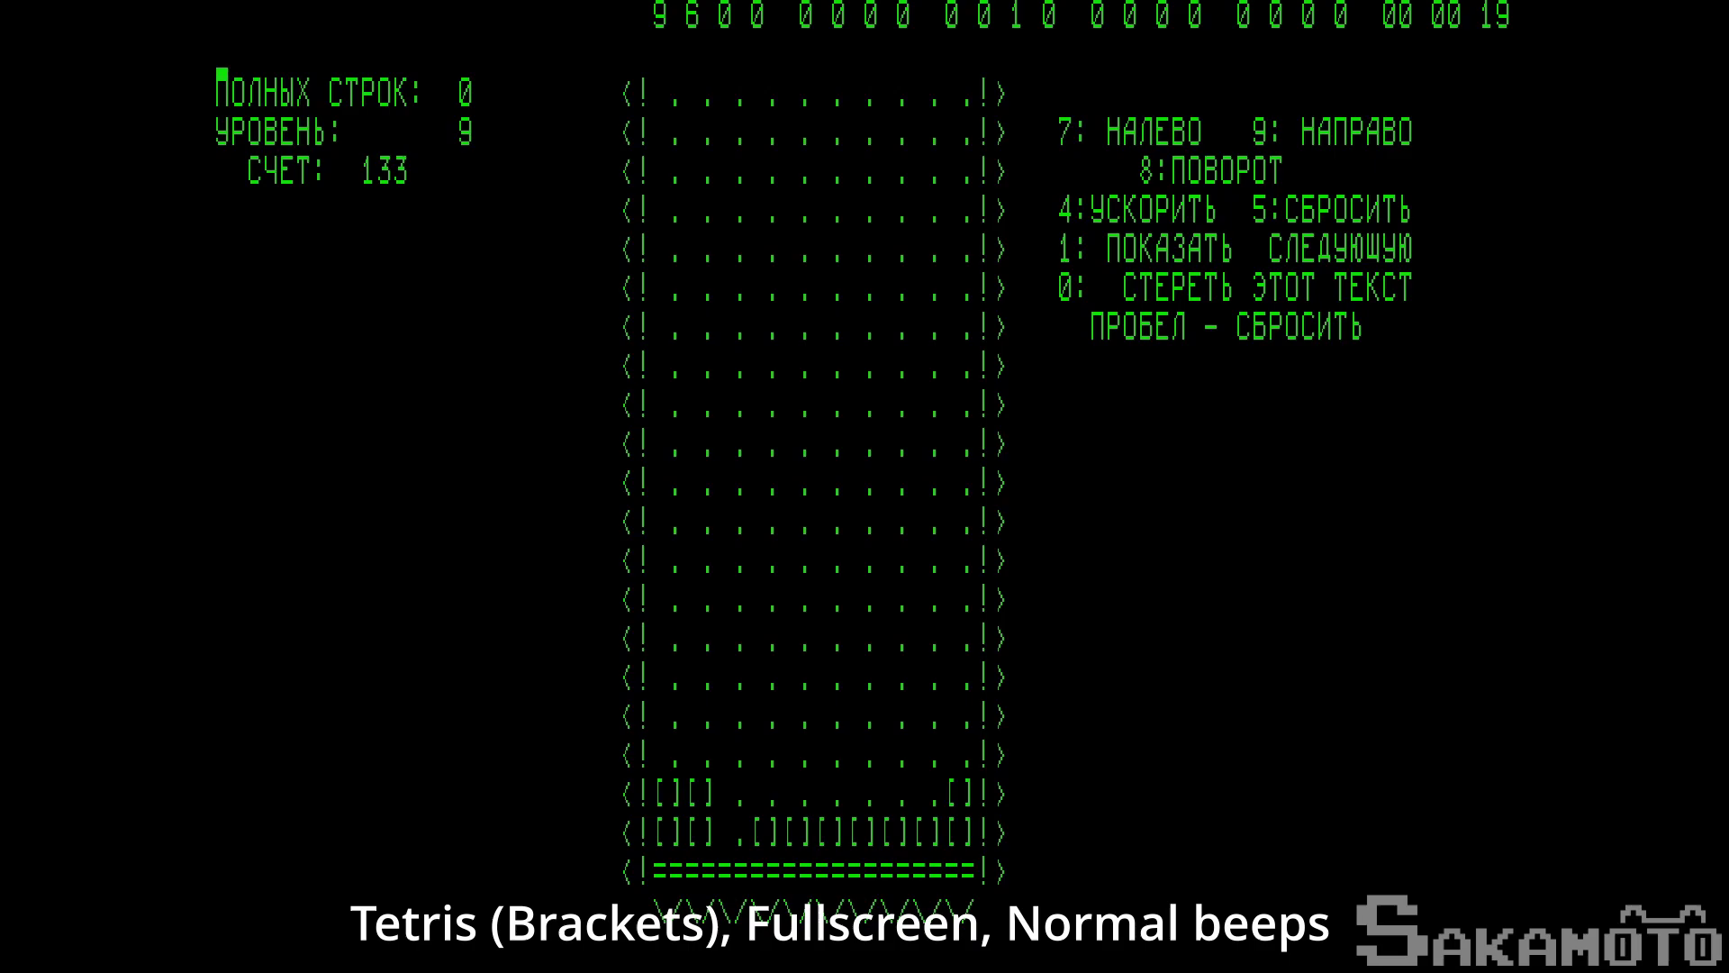